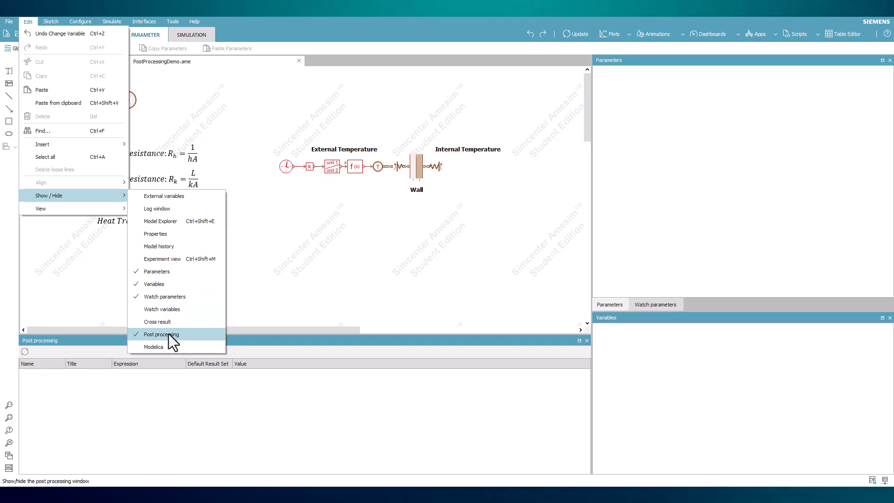
Add the wall's width and its length or height parameters to the post-processing list
{"action": "left_click", "coordinate": [273, 300]}
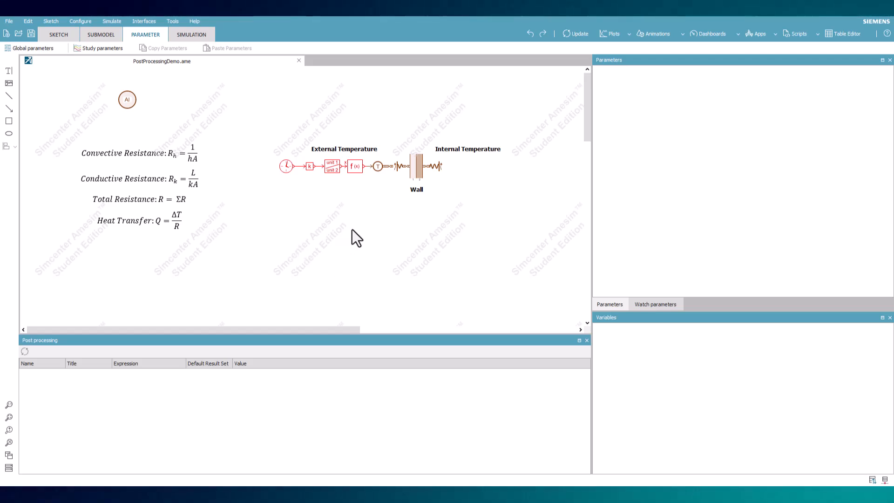
{"action": "left_click", "coordinate": [416, 173]}
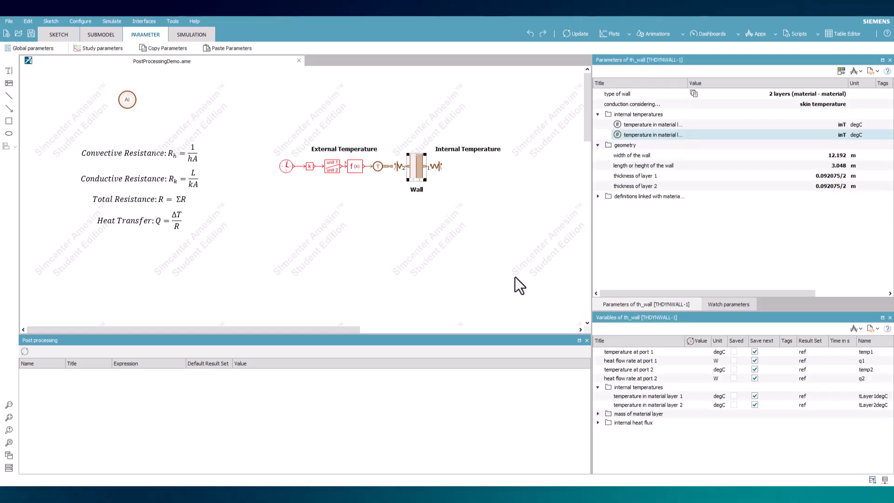
{"action": "left_click", "coordinate": [671, 152]}
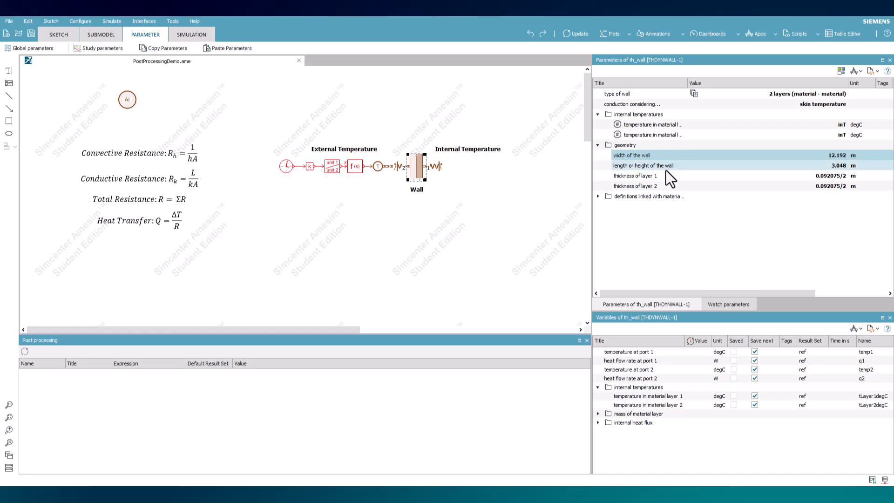
{"action": "left_click_drag", "start_coordinate": [666, 158], "coordinate": [295, 382]}
{"action": "left_click_drag", "start_coordinate": [652, 166], "coordinate": [140, 395]}
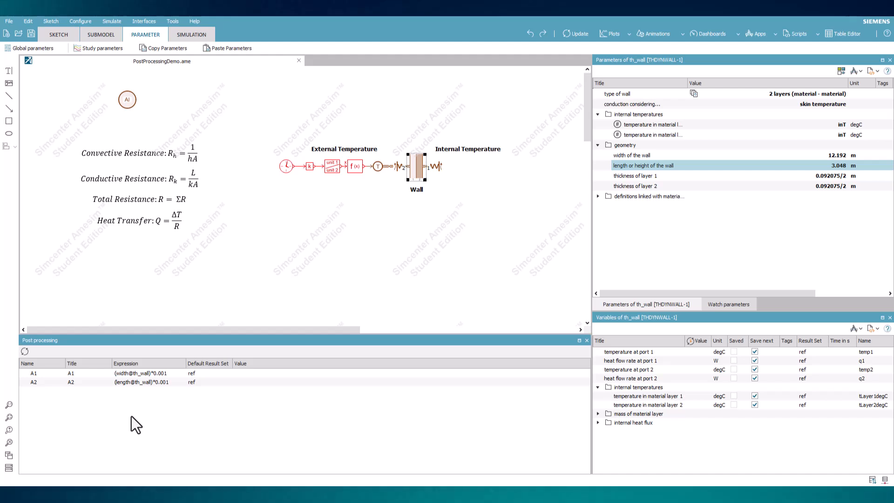
Name the wall width post-processing variable w and title it width
{"action": "left_click", "coordinate": [43, 375]}
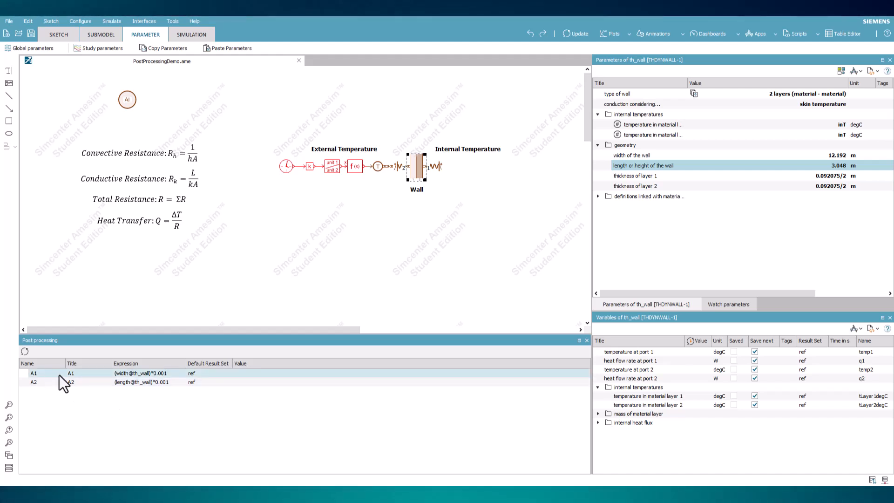
{"action": "left_click", "coordinate": [54, 381]}
{"action": "double_click", "coordinate": [32, 375]}
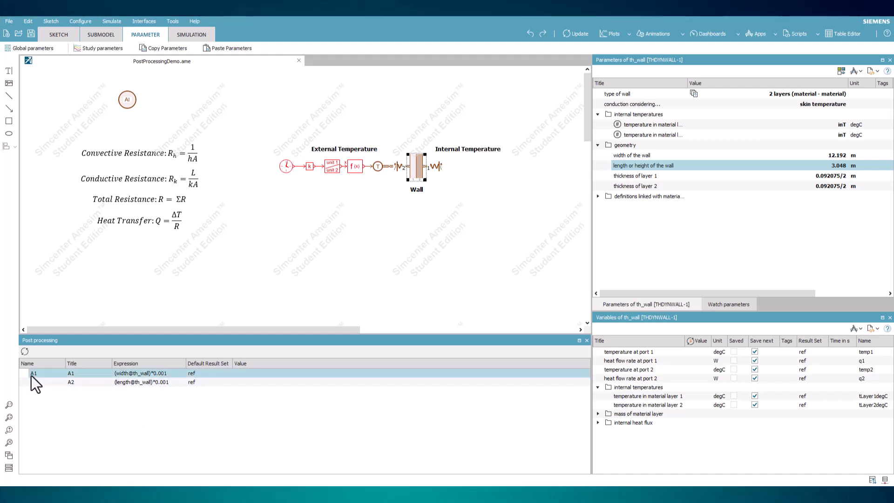
{"action": "type", "text": "w"}
{"action": "key", "text": "Tab"}
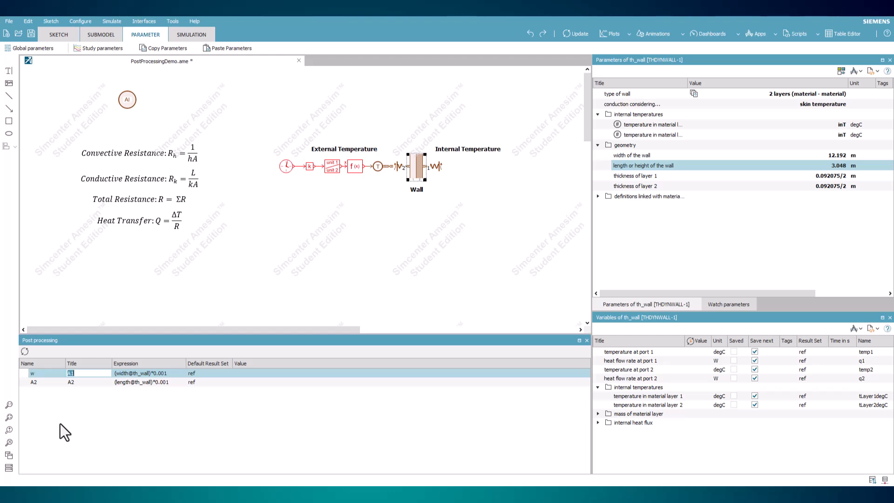
{"action": "type", "text": "width"}
{"action": "left_click", "coordinate": [60, 423]}
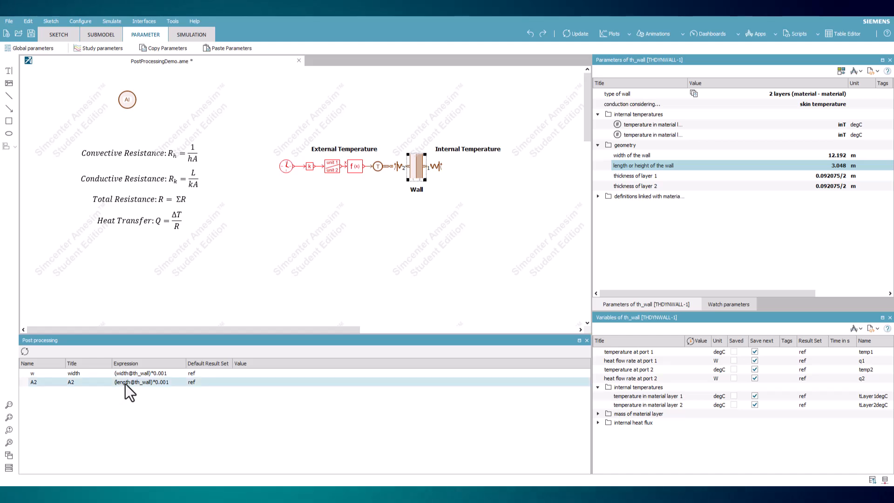
Name the wall length post-processing variable l and title it length
{"action": "left_click", "coordinate": [140, 375]}
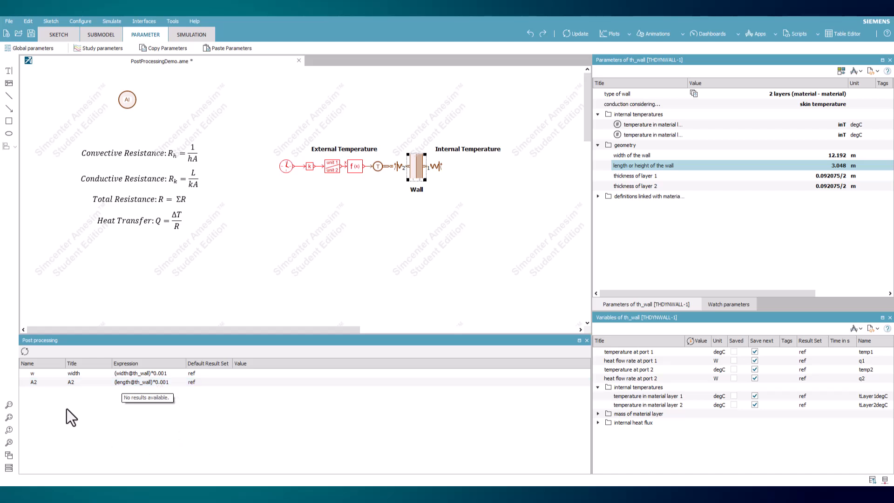
{"action": "double_click", "coordinate": [36, 381]}
{"action": "type", "text": "l"}
{"action": "key", "text": "Tab"}
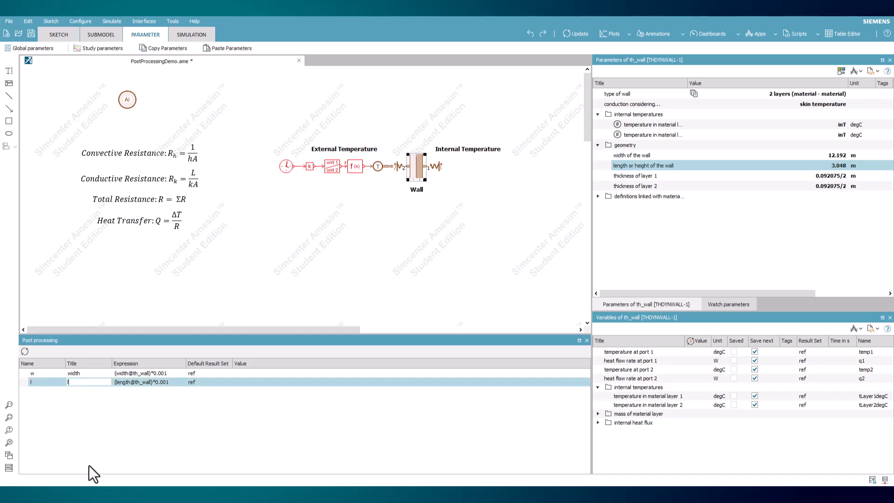
{"action": "type", "text": "length"}
{"action": "key", "text": "Return"}
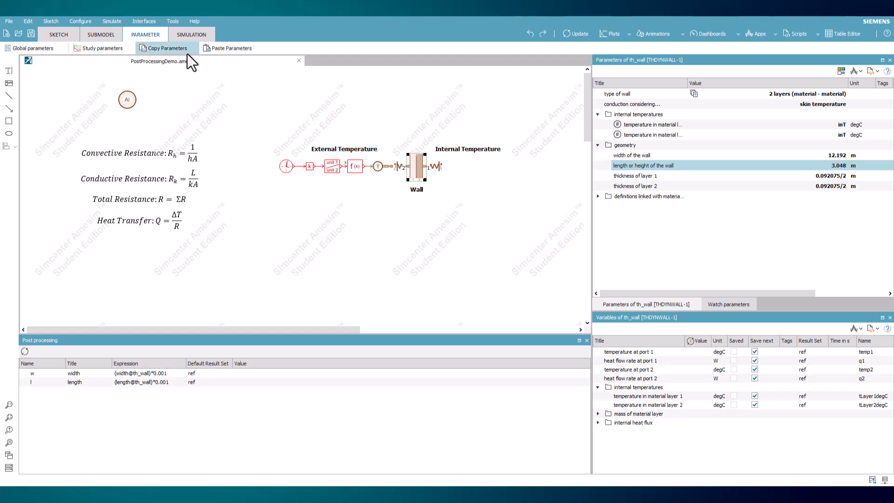
Run the simulation and display the computed values of the post-processing variables
{"action": "left_click", "coordinate": [193, 34]}
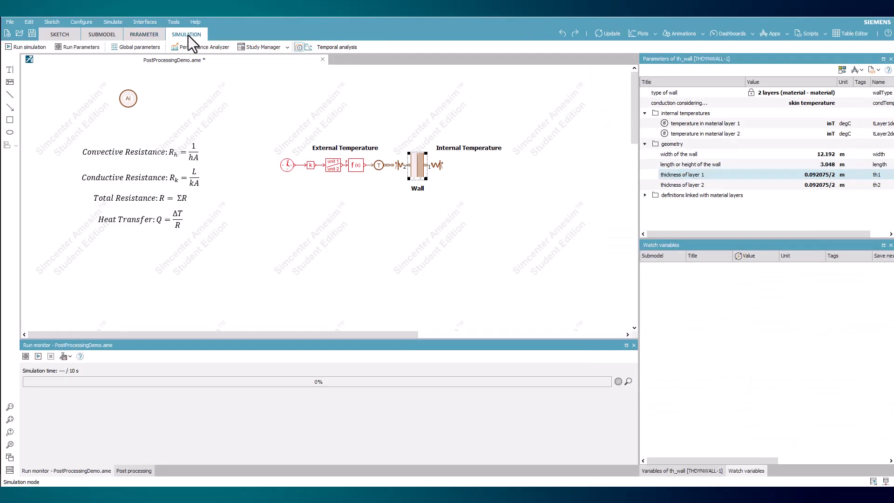
{"action": "left_click", "coordinate": [28, 47]}
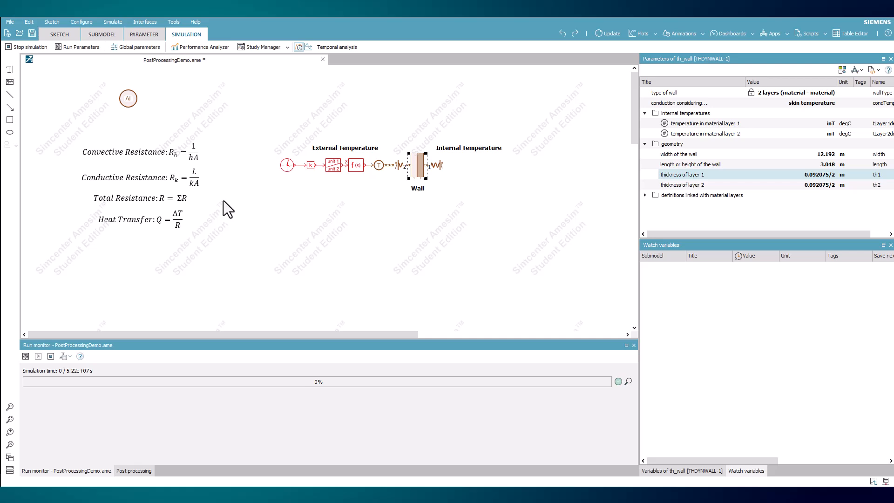
{"action": "left_click", "coordinate": [201, 198]}
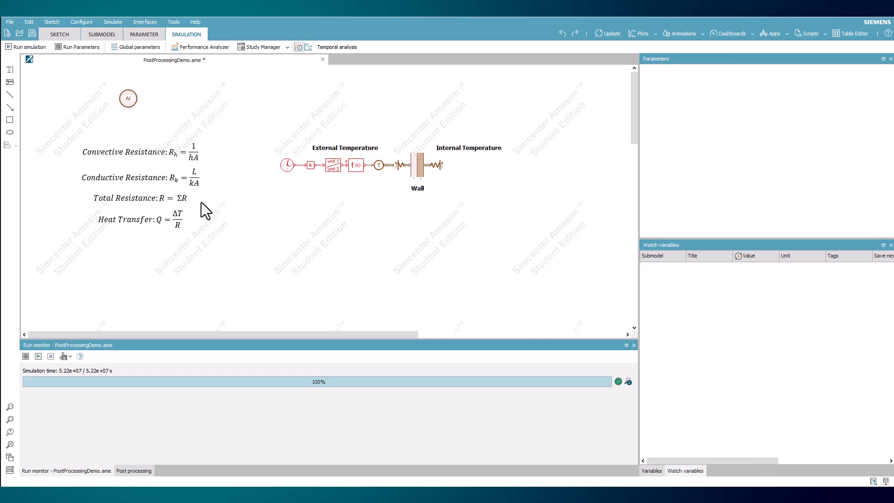
{"action": "left_click", "coordinate": [139, 470]}
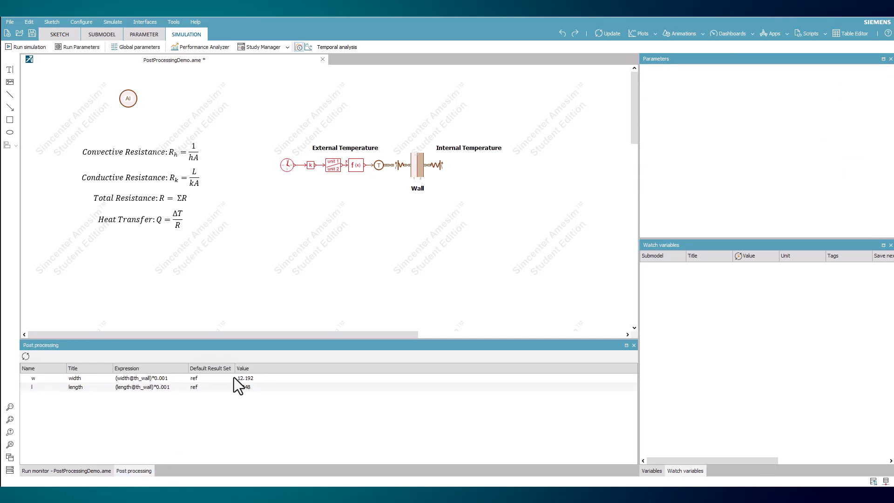
Add a new blank post-processing variable, naming it a and titling it area
{"action": "right_click", "coordinate": [154, 402]}
{"action": "left_click", "coordinate": [178, 438]}
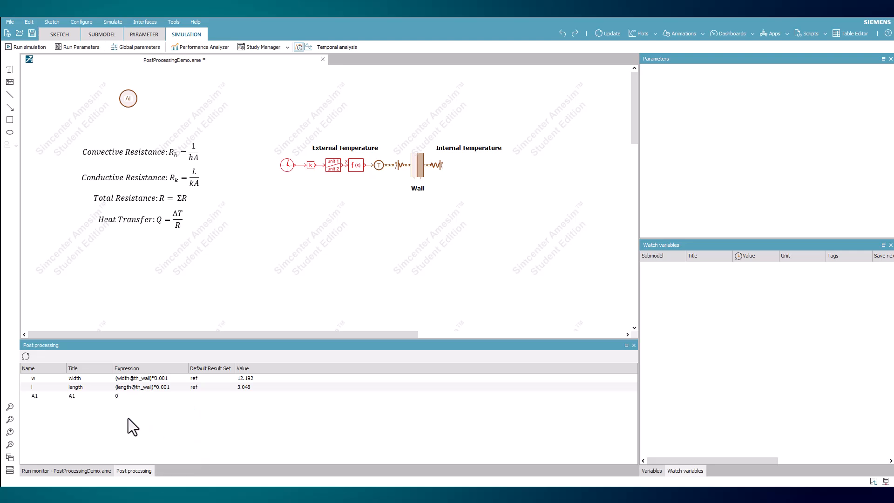
{"action": "double_click", "coordinate": [34, 396]}
{"action": "type", "text": "a"}
{"action": "key", "text": "Tab"}
{"action": "type", "text": "ar"}
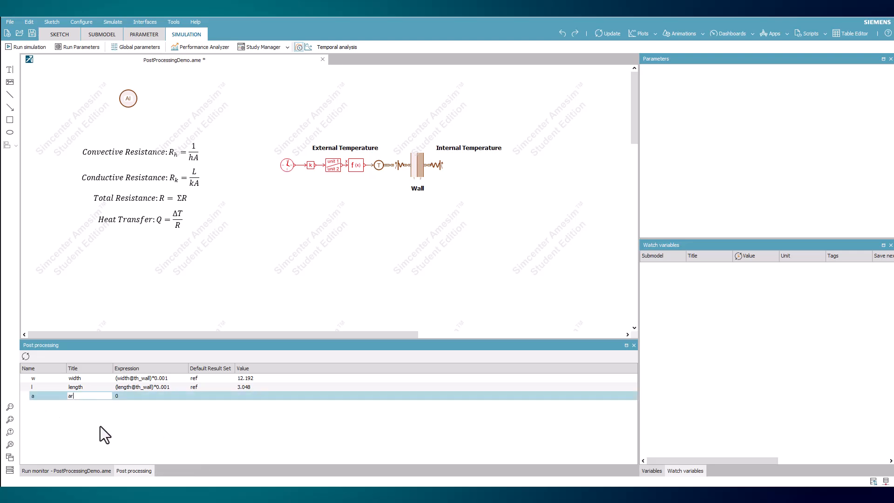
{"action": "type", "text": "ea"}
{"action": "key", "text": "Tab"}
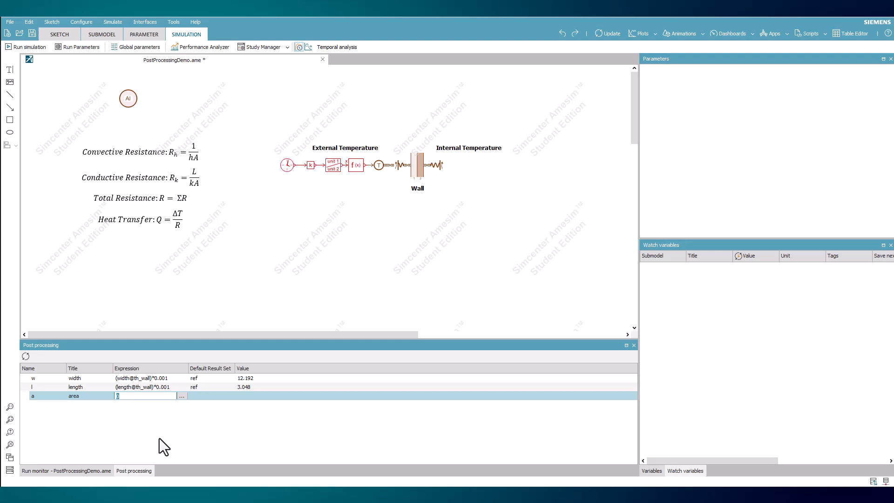
Set the area variable's expression to w*l and recompute the post-processed values
{"action": "type", "text": "w*l"}
{"action": "left_click", "coordinate": [259, 434]}
{"action": "left_click", "coordinate": [233, 430]}
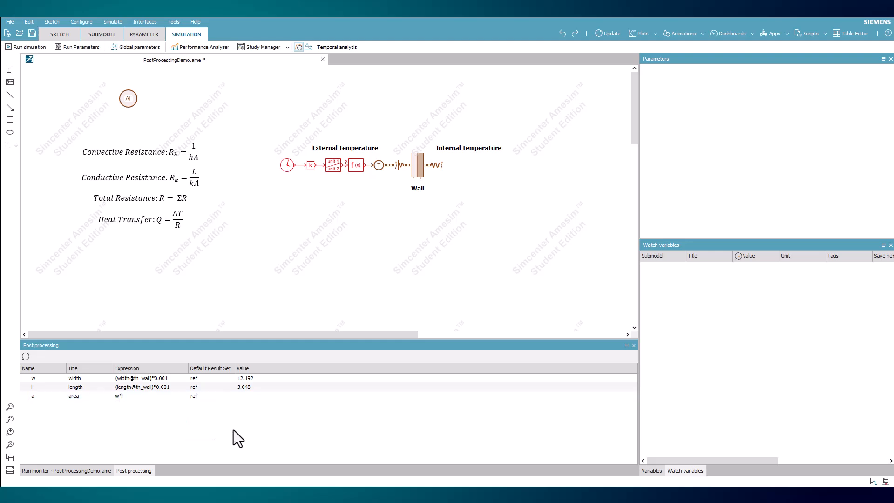
{"action": "left_click", "coordinate": [29, 359]}
Add the global parameter inT (internal temperature) to the post-processing list, widening the global parameters' Title column to read it
{"action": "left_click", "coordinate": [146, 48]}
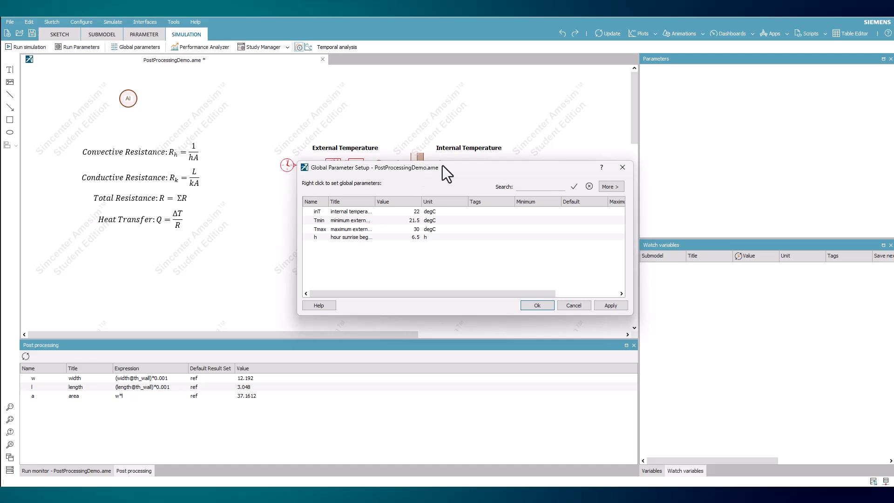
{"action": "left_click_drag", "start_coordinate": [414, 167], "coordinate": [350, 133]}
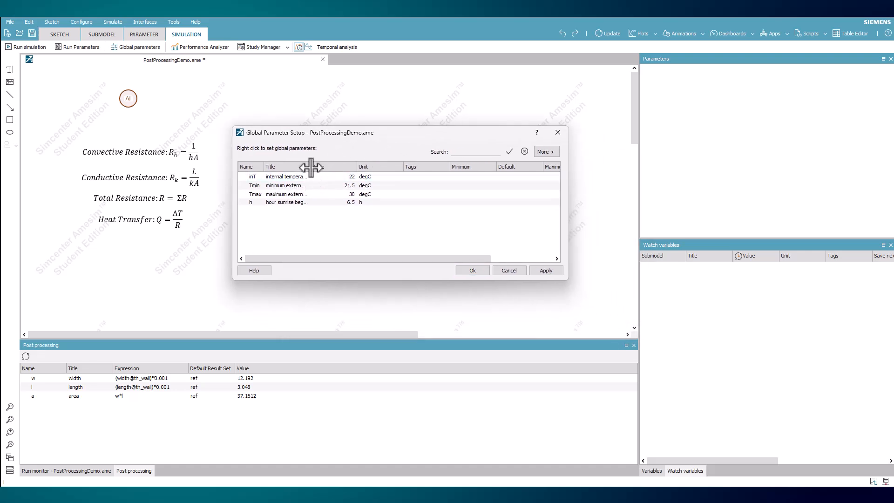
{"action": "left_click_drag", "start_coordinate": [311, 166], "coordinate": [362, 166]}
{"action": "left_click", "coordinate": [362, 179]}
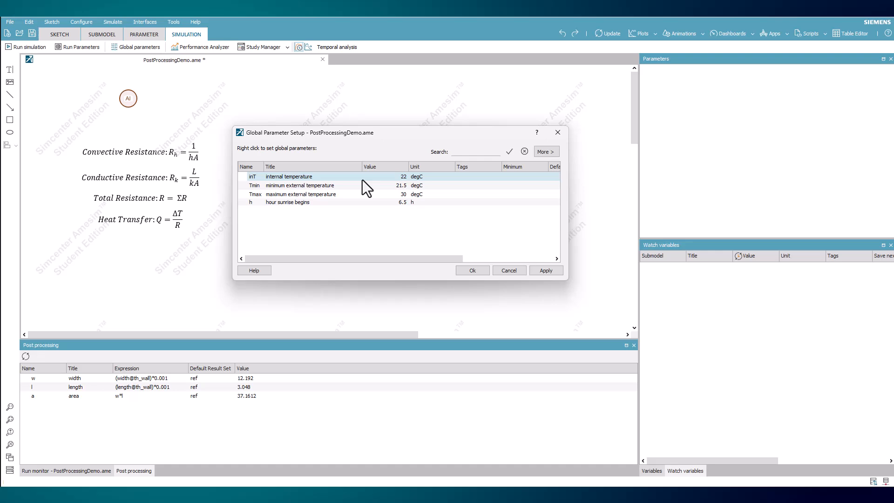
{"action": "left_click_drag", "start_coordinate": [362, 179], "coordinate": [251, 418]}
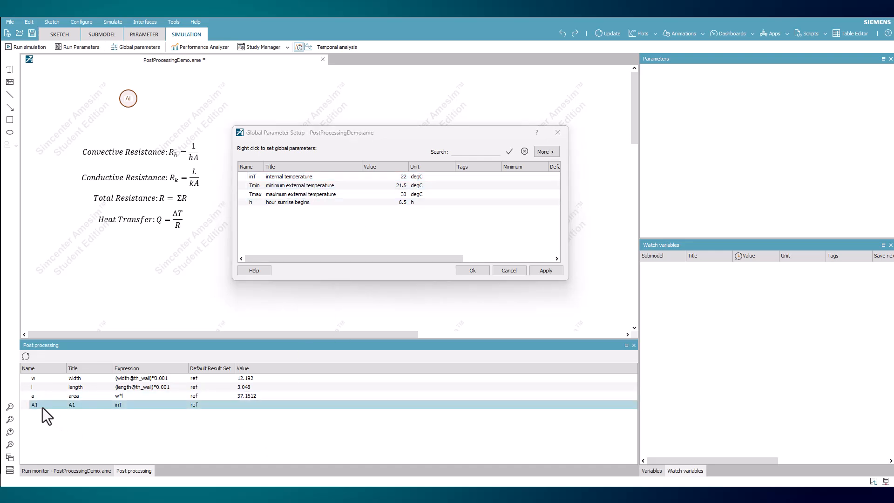
Name the inT post-processing variable Ti and title it internal temp
{"action": "type", "text": "Ti"}
{"action": "key", "text": "Tab"}
{"action": "type", "text": "internal temp"}
{"action": "key", "text": "Return"}
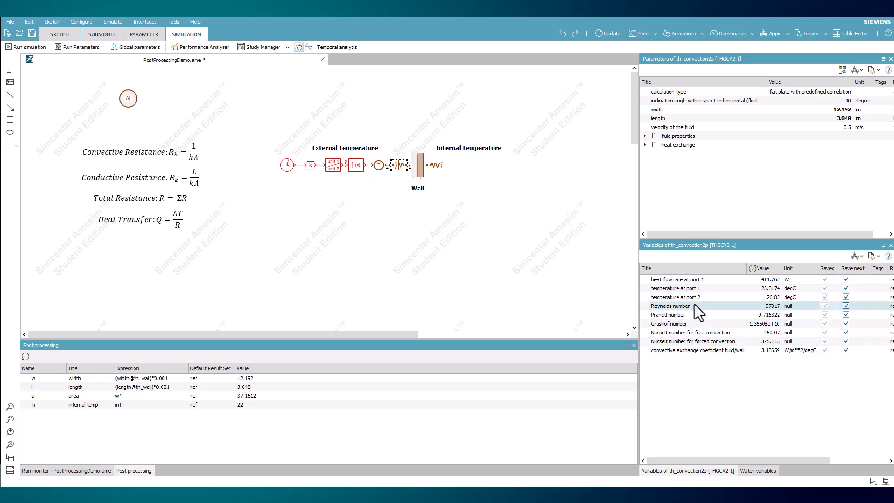
Add the convective exchange coefficients of the outer and inner convection components to the post-processing list
{"action": "left_click_drag", "start_coordinate": [703, 350], "coordinate": [292, 411]}
{"action": "left_click", "coordinate": [440, 169]}
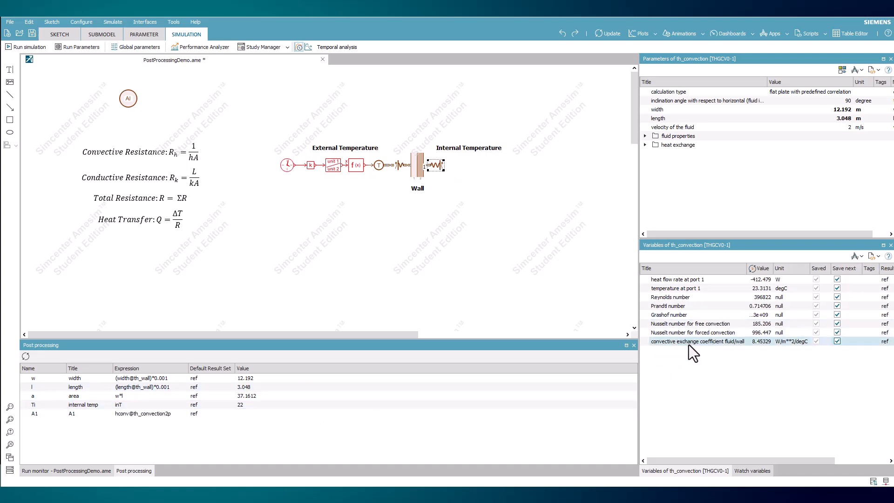
{"action": "left_click_drag", "start_coordinate": [693, 341], "coordinate": [230, 433]}
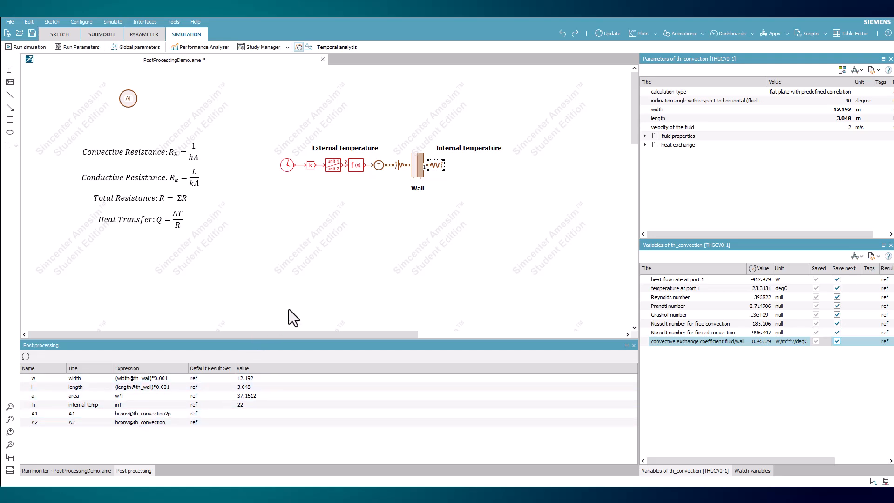
Add the wall's thickness of layer 1 and thickness of layer 2 parameters to the post-processing list
{"action": "left_click", "coordinate": [413, 172]}
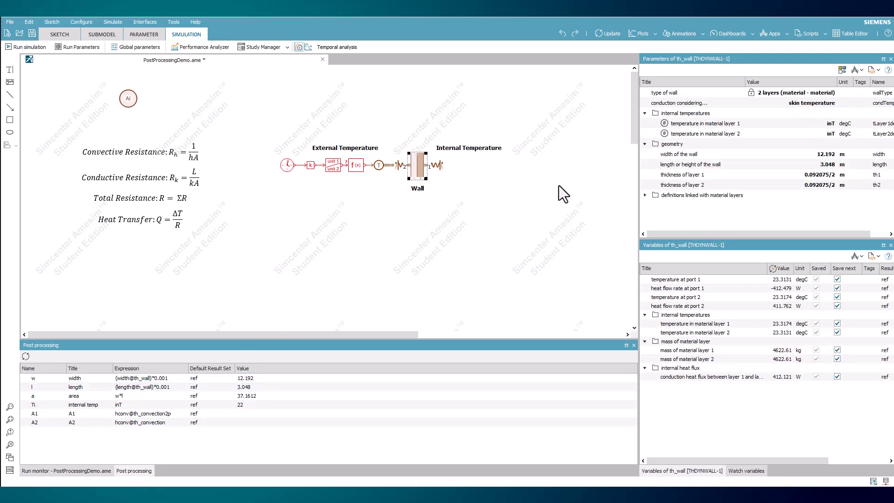
{"action": "left_click_drag", "start_coordinate": [693, 176], "coordinate": [287, 443]}
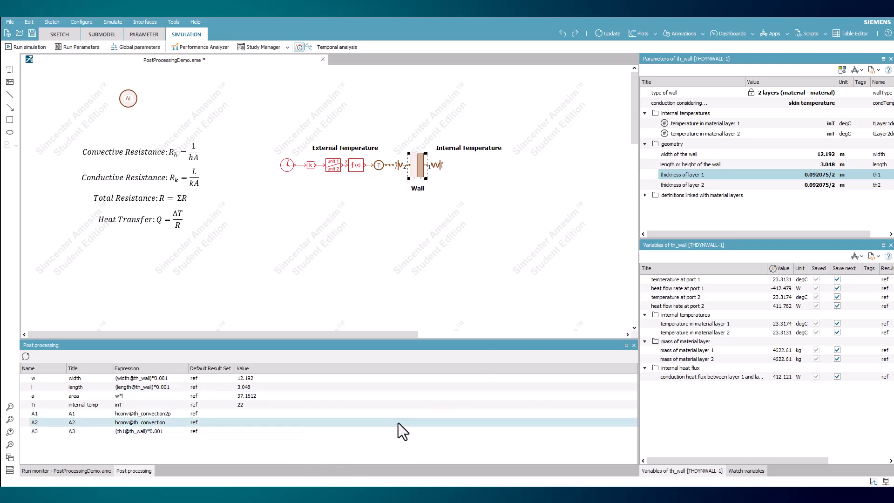
{"action": "left_click_drag", "start_coordinate": [694, 185], "coordinate": [275, 434]}
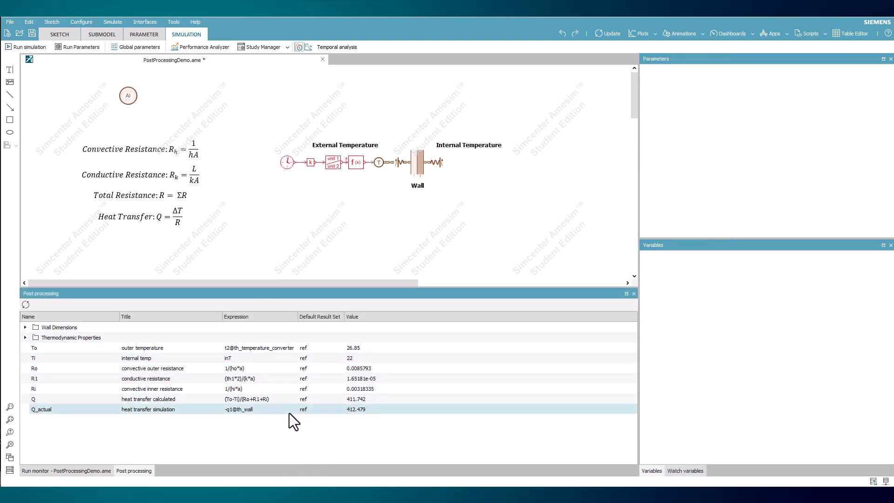
Examine the variables in the Wall Dimensions and Thermodynamic Properties groups and the option for creating a new group
{"action": "left_click", "coordinate": [25, 328]}
{"action": "left_click", "coordinate": [25, 389]}
{"action": "scroll", "coordinate": [144, 400], "scroll_direction": "down", "scroll_amount": 1}
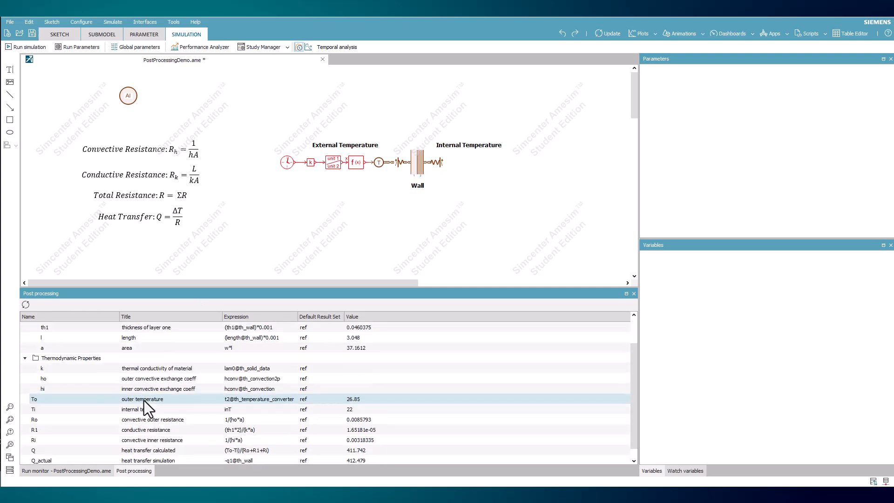
{"action": "scroll", "coordinate": [153, 415], "scroll_direction": "up", "scroll_amount": 3}
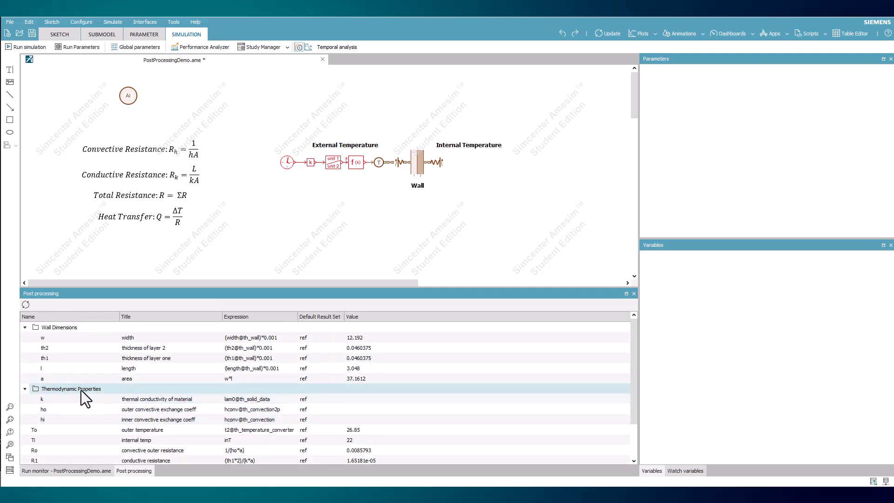
{"action": "left_click", "coordinate": [25, 389]}
{"action": "left_click", "coordinate": [26, 327]}
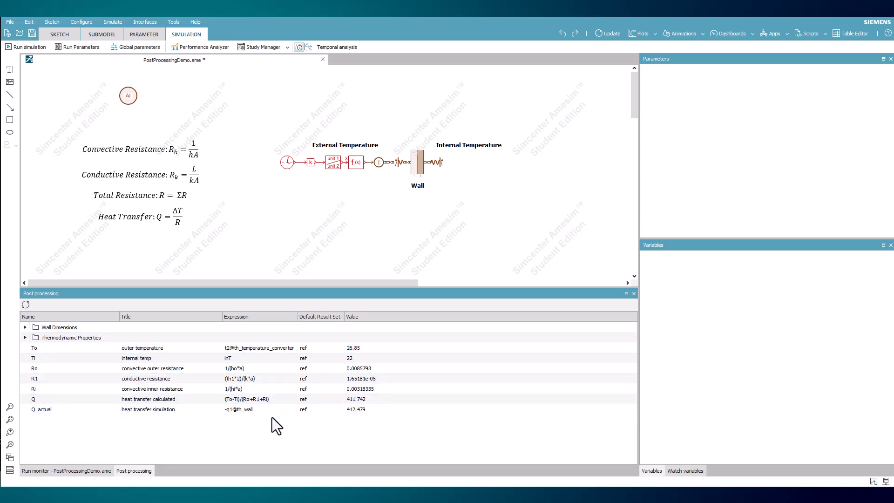
{"action": "right_click", "coordinate": [137, 435]}
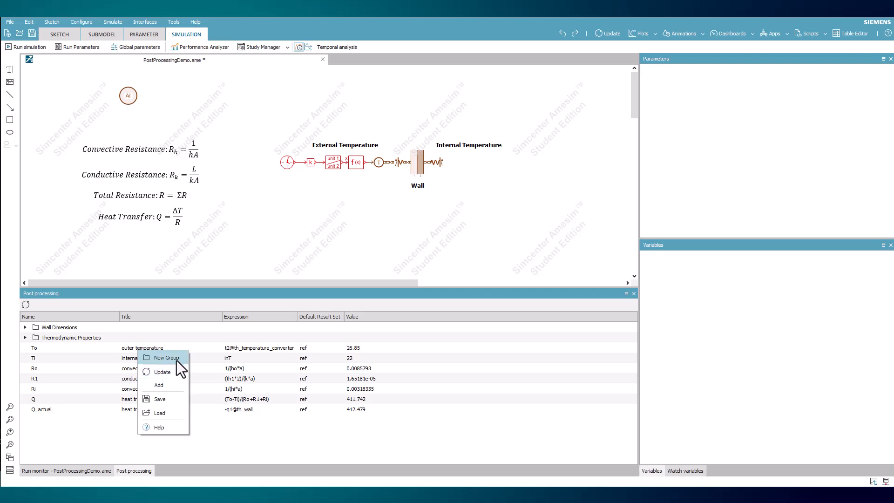
{"action": "left_click", "coordinate": [219, 430]}
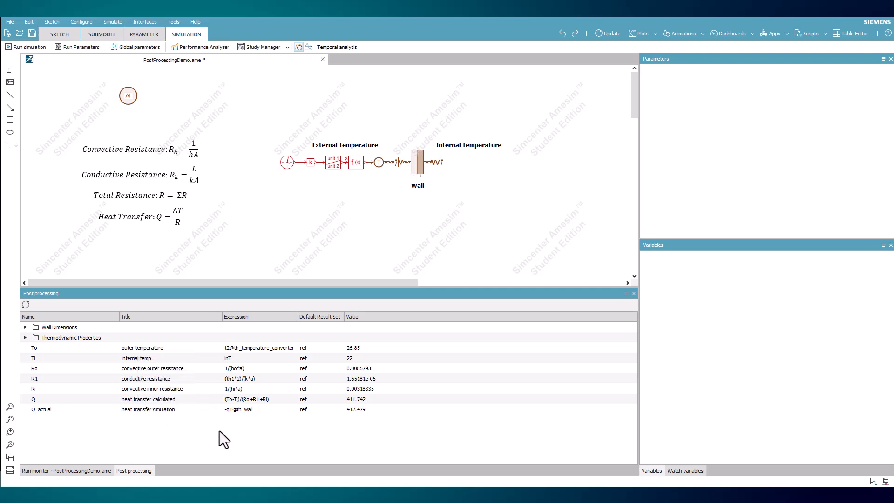
Review the contents of the Wall Dimensions and Thermodynamic Properties groups, then collapse both groups again
{"action": "left_click", "coordinate": [25, 338]}
{"action": "left_click", "coordinate": [25, 327]}
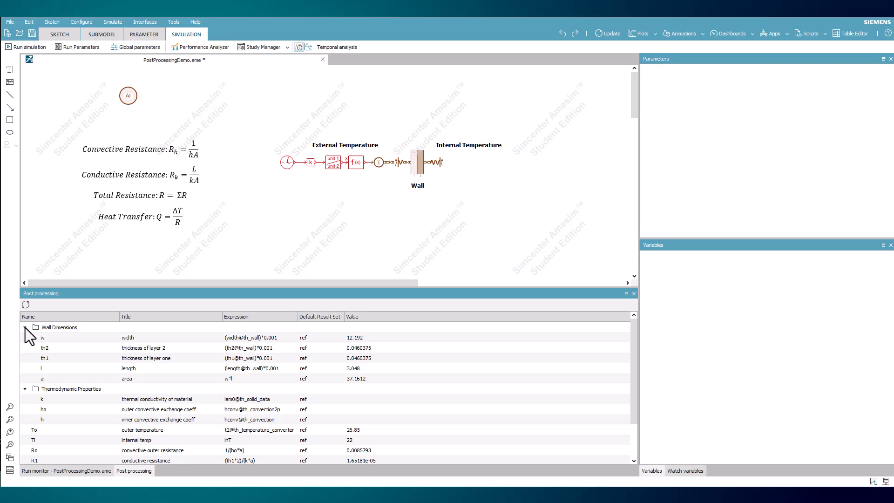
{"action": "left_click", "coordinate": [25, 328]}
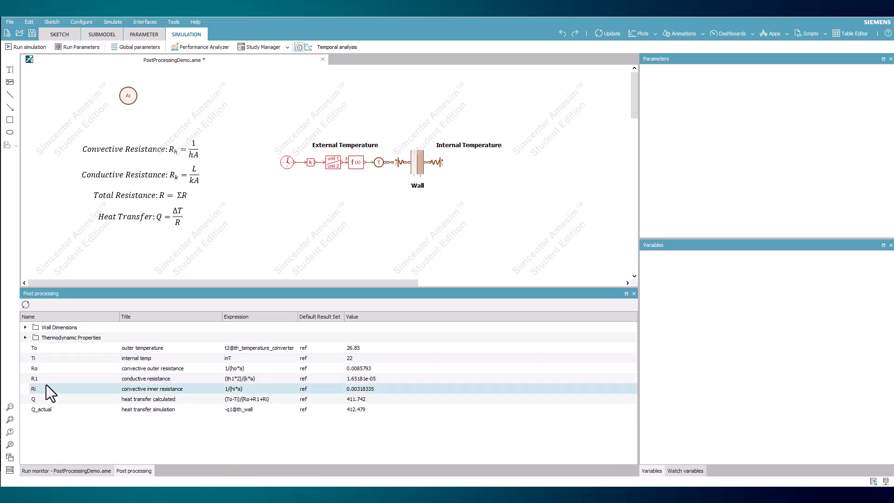
Plot the calculated heat transfer Q and add the simulated heat transfer Q_actual to the same plot
{"action": "mouse_move", "coordinate": [163, 401]}
{"action": "left_mouse_down"}
{"action": "mouse_move", "coordinate": [293, 219]}
{"action": "mouse_move", "coordinate": [290, 211]}
{"action": "mouse_move", "coordinate": [309, 201]}
{"action": "mouse_move", "coordinate": [305, 130]}
{"action": "mouse_move", "coordinate": [313, 126]}
{"action": "left_mouse_up"}
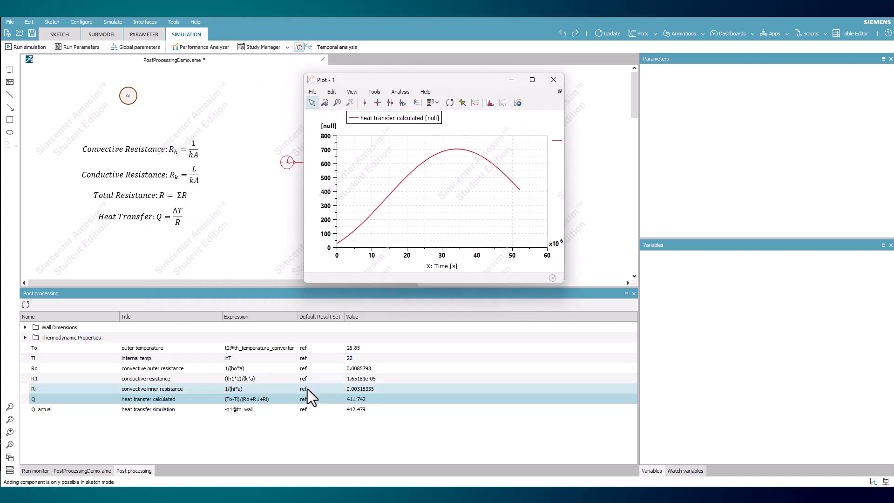
{"action": "left_click_drag", "start_coordinate": [267, 410], "coordinate": [381, 252]}
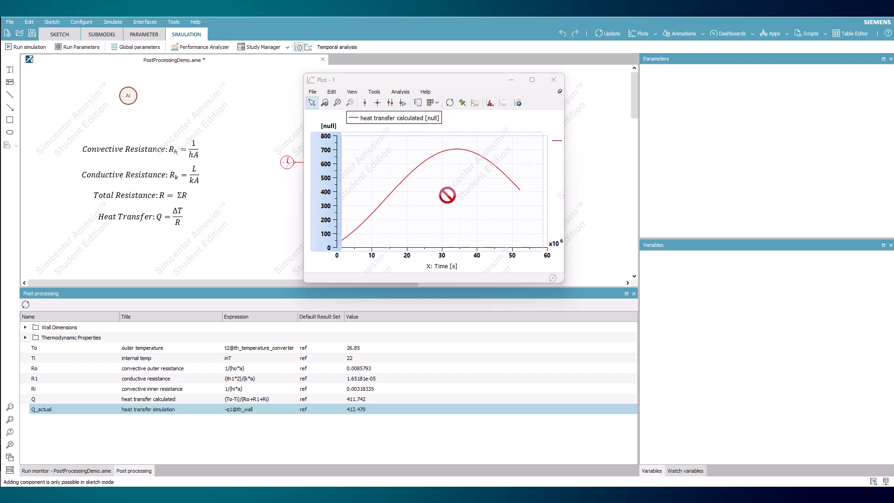
{"action": "left_click_drag", "start_coordinate": [447, 194], "coordinate": [448, 197]}
{"action": "left_click_drag", "start_coordinate": [451, 253], "coordinate": [432, 410]}
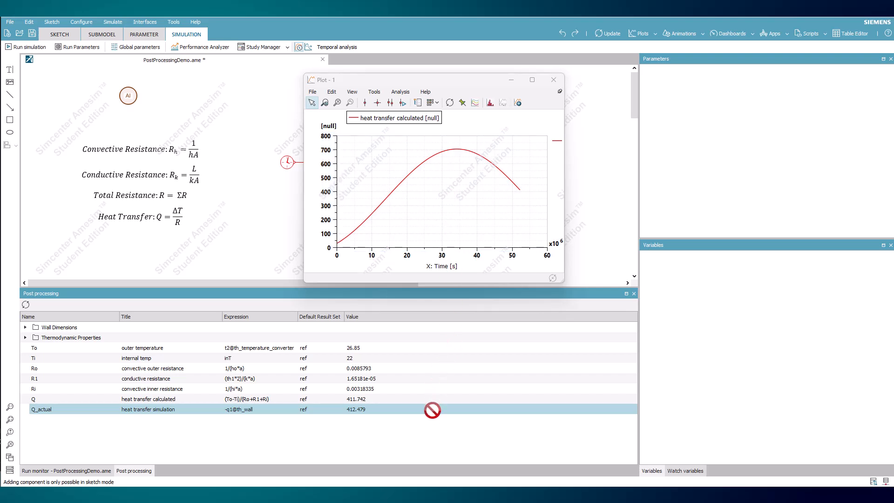
{"action": "left_click_drag", "start_coordinate": [426, 445], "coordinate": [426, 445]}
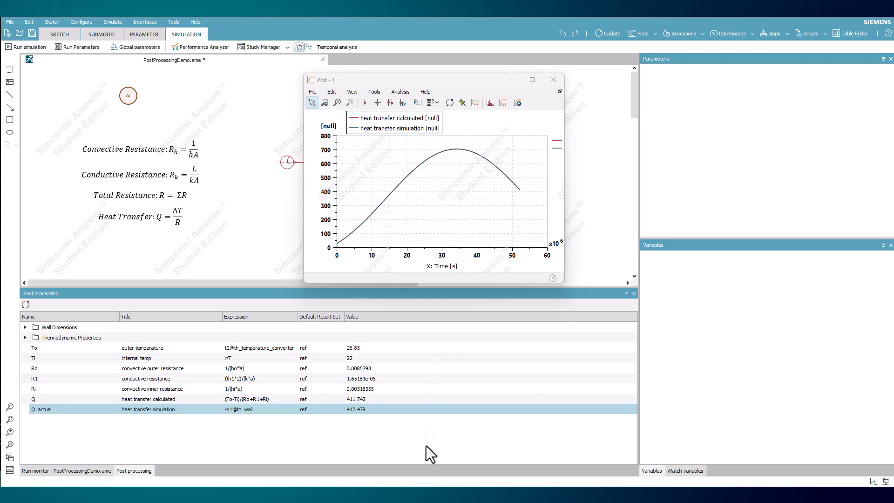
Maximize the plot and compare the calculated and simulated heat transfer curves along the time axis with a single vertical cursor
{"action": "left_click", "coordinate": [542, 80]}
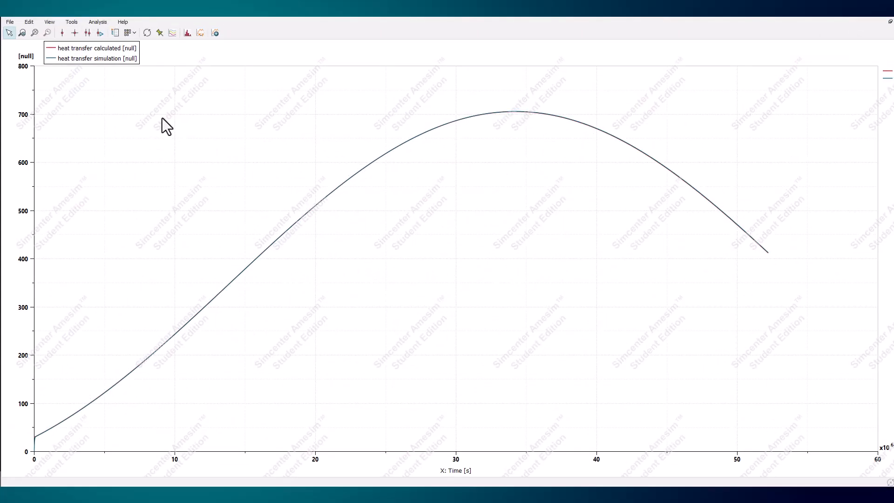
{"action": "left_click", "coordinate": [62, 32]}
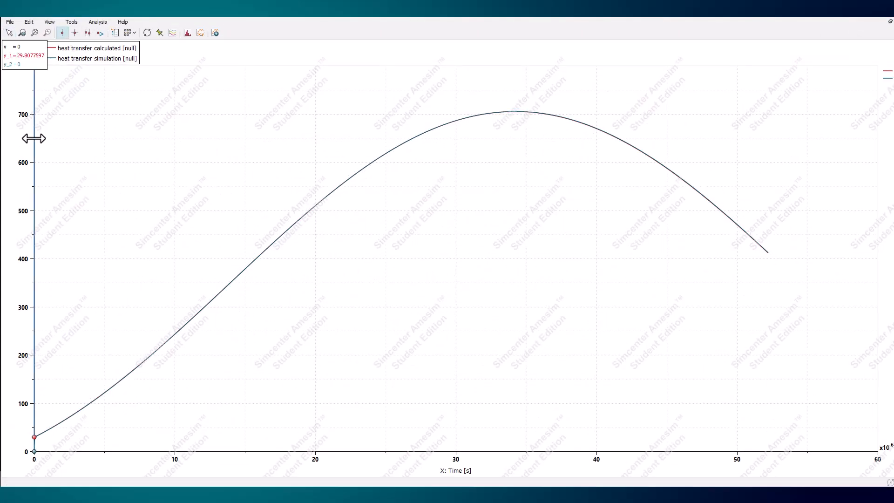
{"action": "left_click_drag", "start_coordinate": [38, 135], "coordinate": [746, 123]}
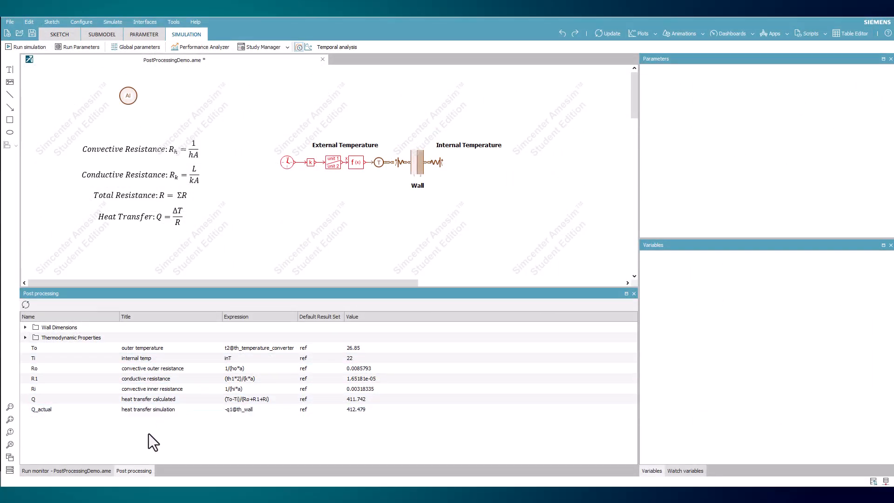
Expand the Wall Dimensions and Thermodynamic Properties groups and enlarge the post-processing list to show every variable at once
{"action": "left_click", "coordinate": [25, 337]}
{"action": "left_click", "coordinate": [25, 327]}
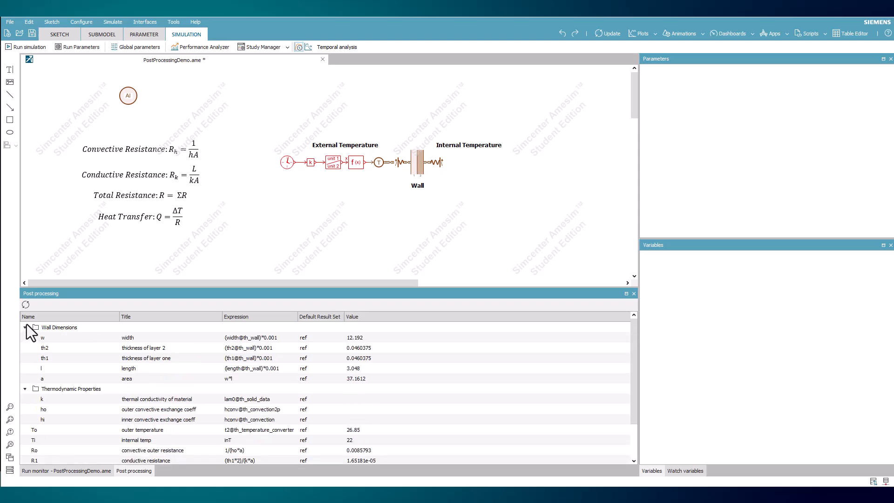
{"action": "left_click_drag", "start_coordinate": [109, 287], "coordinate": [116, 148]}
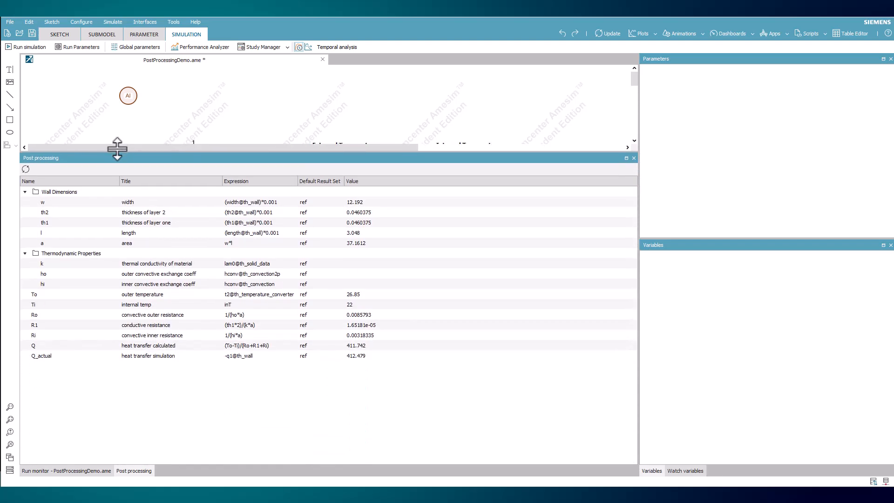